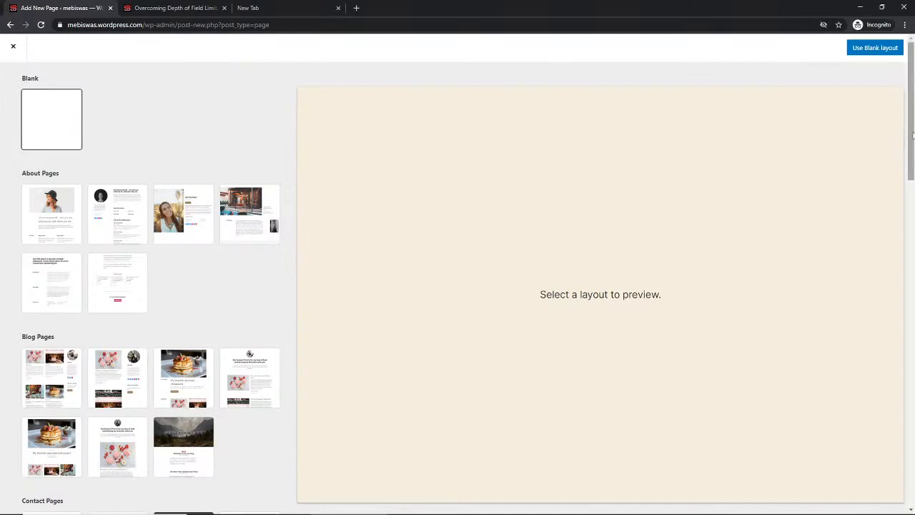
# - Apply the first Contact Pages layout, with "Get in touch" details beside a message form, to the new page
pyautogui.scroll(-4, 913, 217)
pyautogui.moveTo(913, 216); pyautogui.dragTo(911, 184)
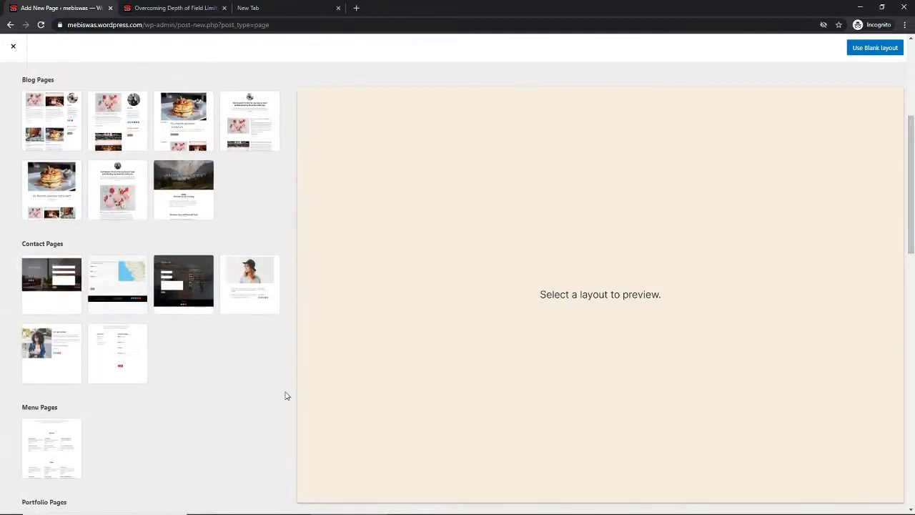
pyautogui.click(52, 285)
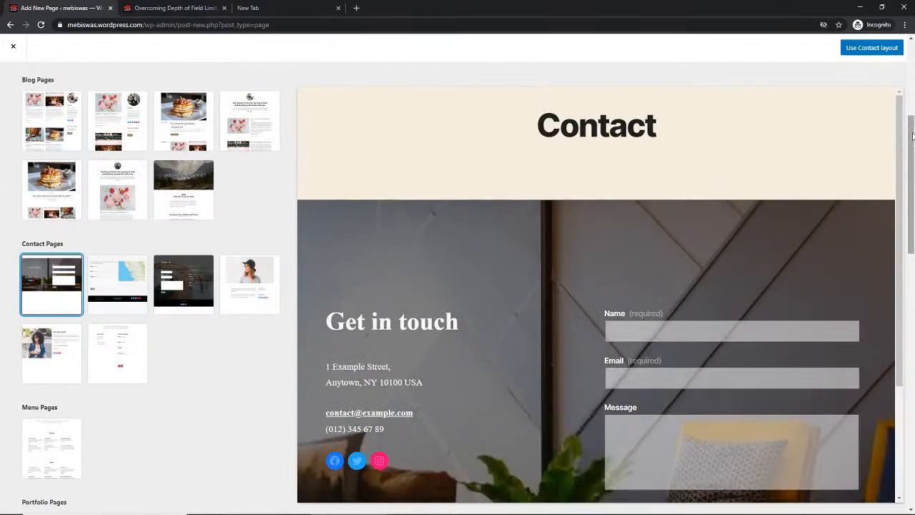
pyautogui.moveTo(905, 136); pyautogui.dragTo(910, 383)
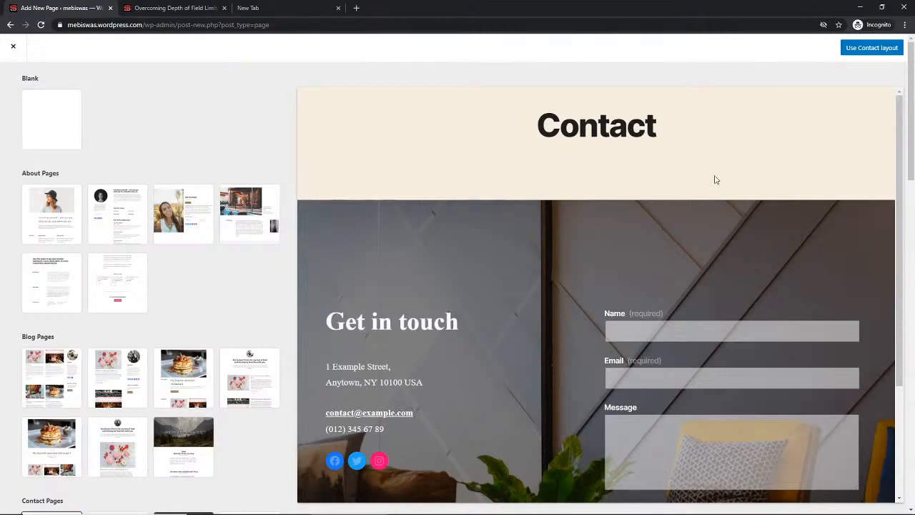
pyautogui.click(869, 48)
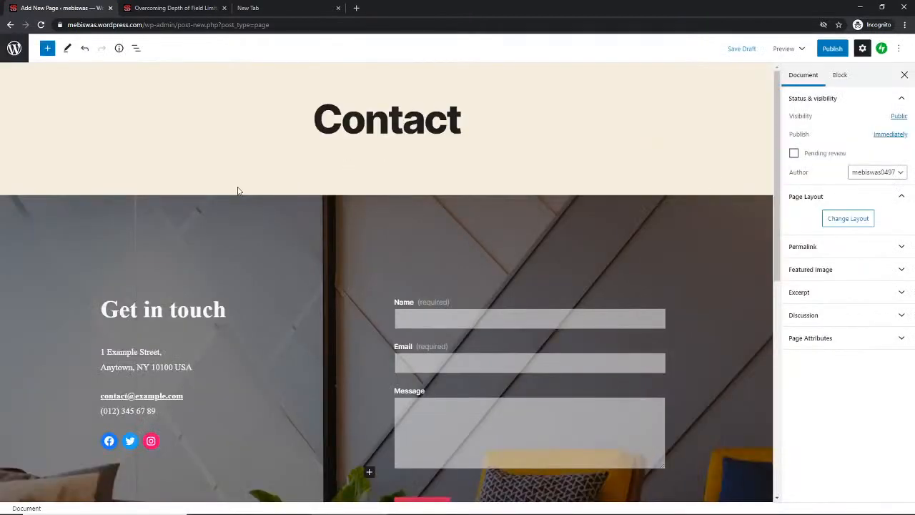
# - Publish the Contact page, view it live on the site, and return to the editor
pyautogui.click(840, 48)
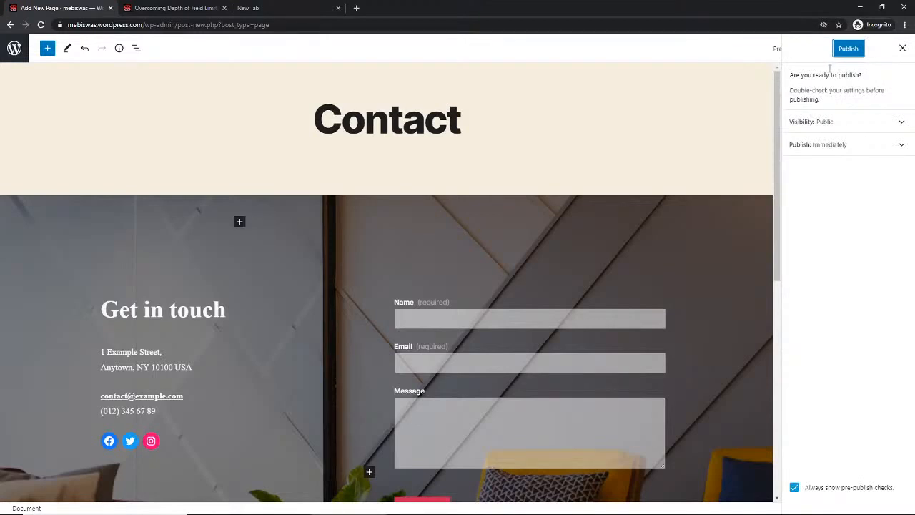
pyautogui.click(851, 49)
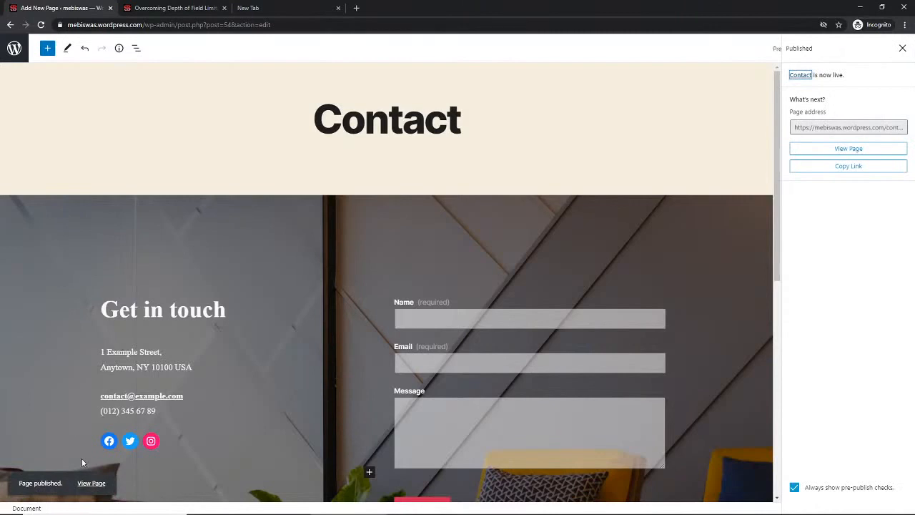
pyautogui.click(91, 483)
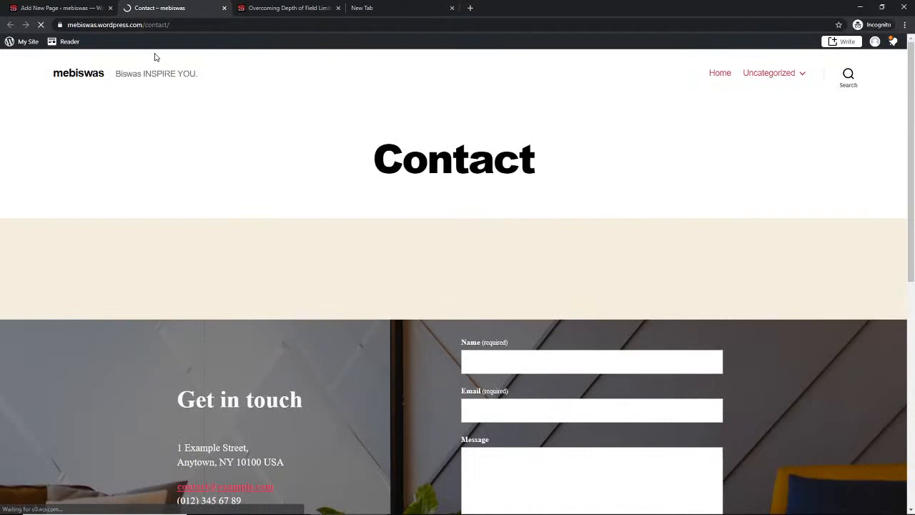
pyautogui.click(39, 9)
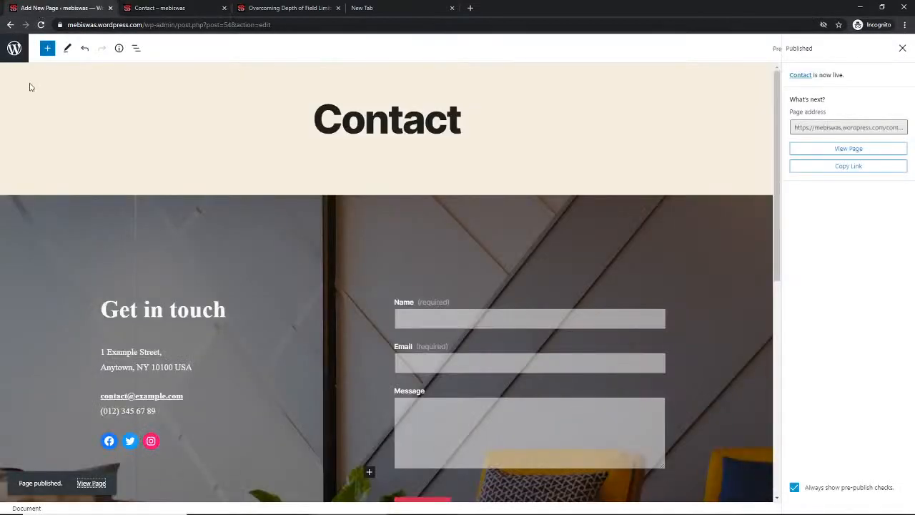
# - Add another page using the About layout with the circular black-and-white portrait, and publish it
pyautogui.click(14, 49)
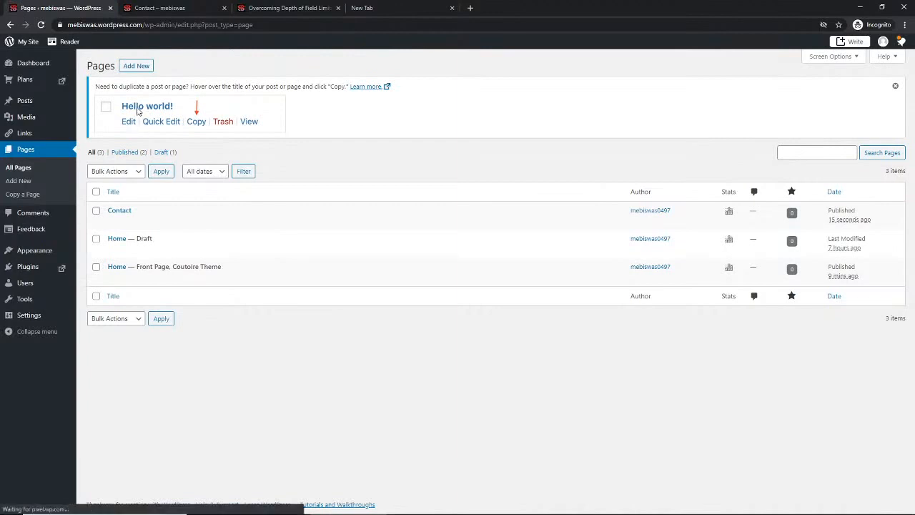
pyautogui.click(135, 67)
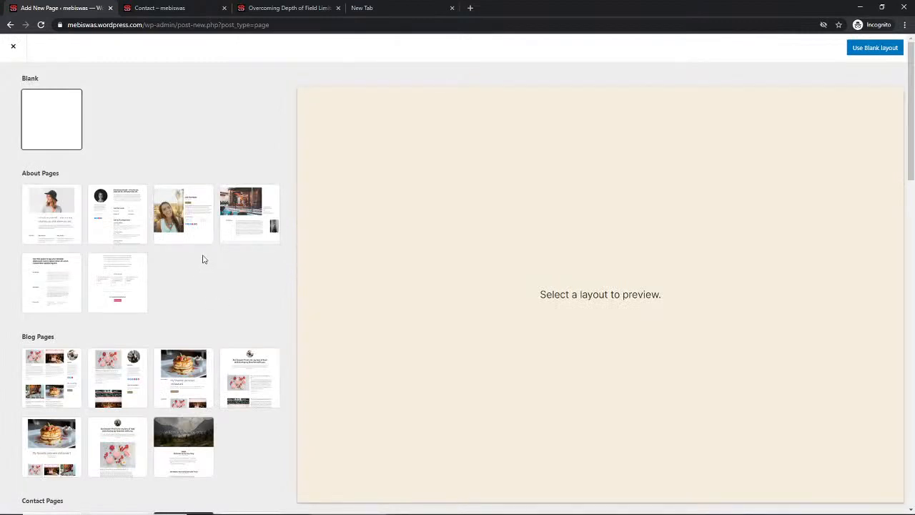
pyautogui.click(189, 223)
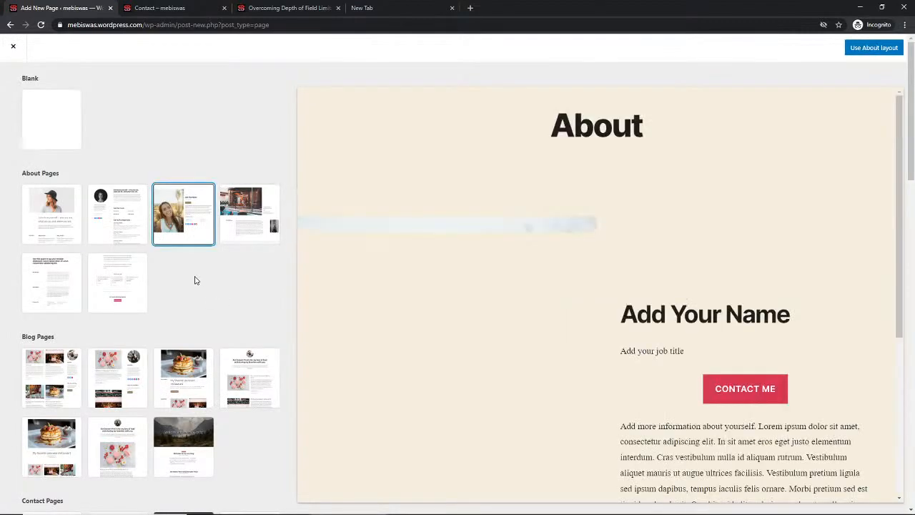
pyautogui.click(103, 236)
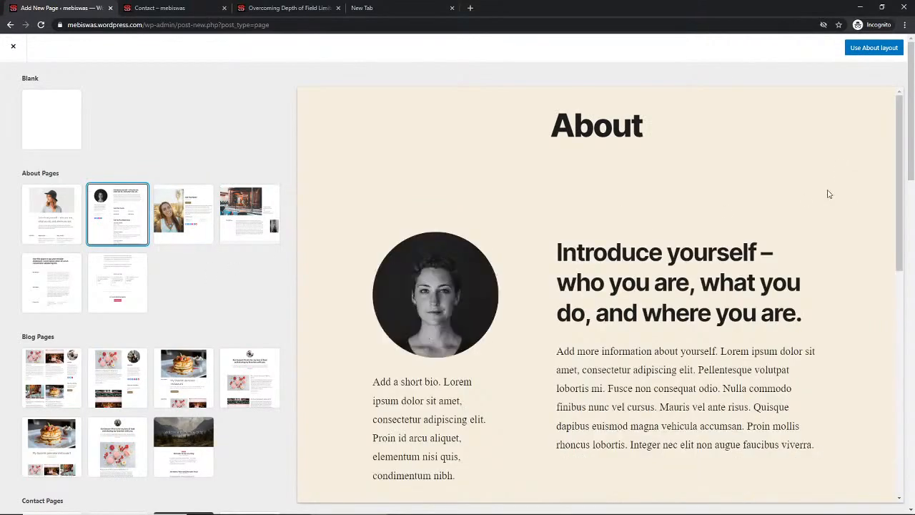
pyautogui.scroll(-10, 894, 144)
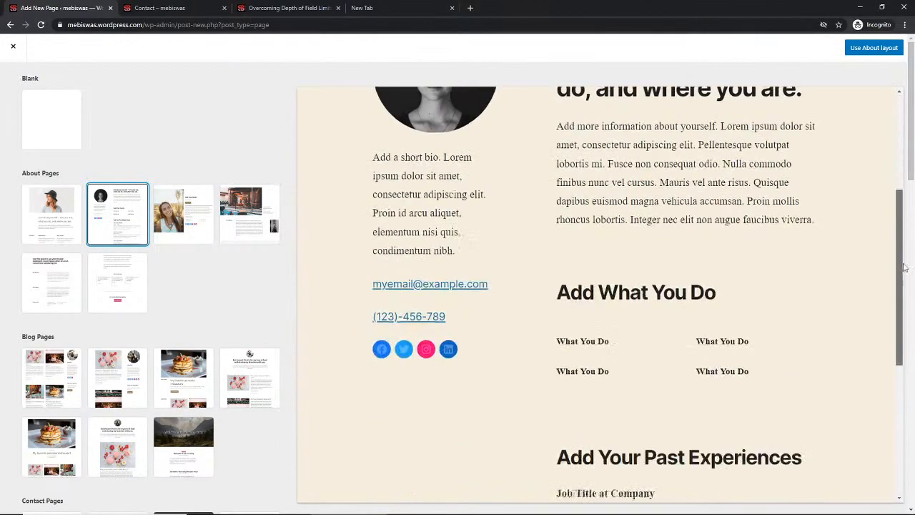
pyautogui.scroll(10, 894, 144)
pyautogui.click(878, 50)
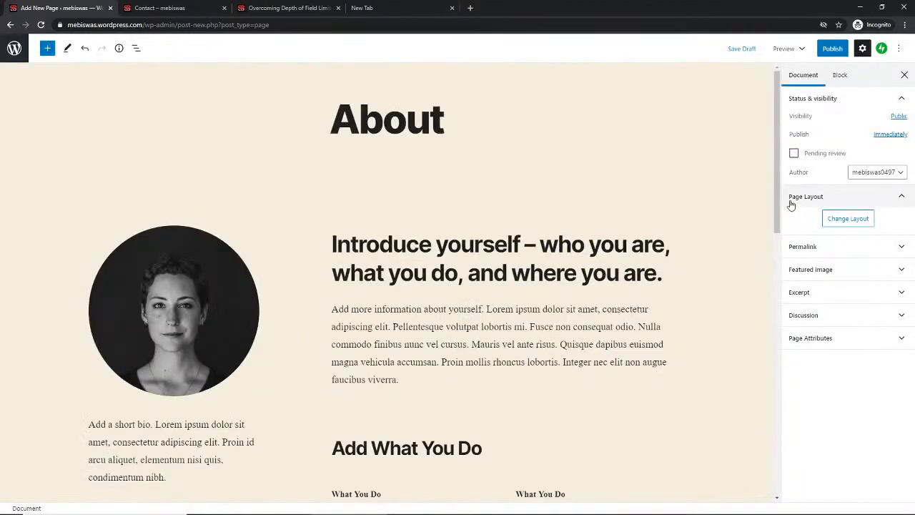
pyautogui.click(833, 48)
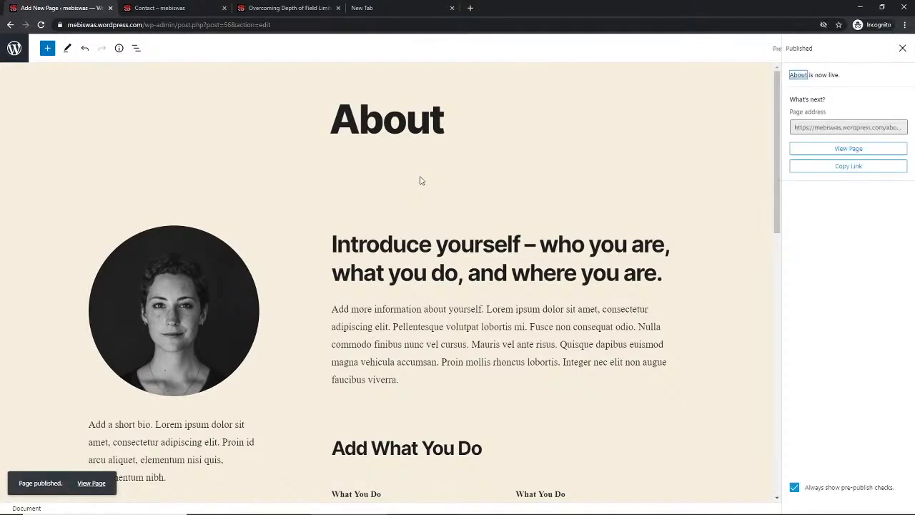
# - Add another page using the Blog layout with the large pancake photo, and publish it
pyautogui.click(14, 48)
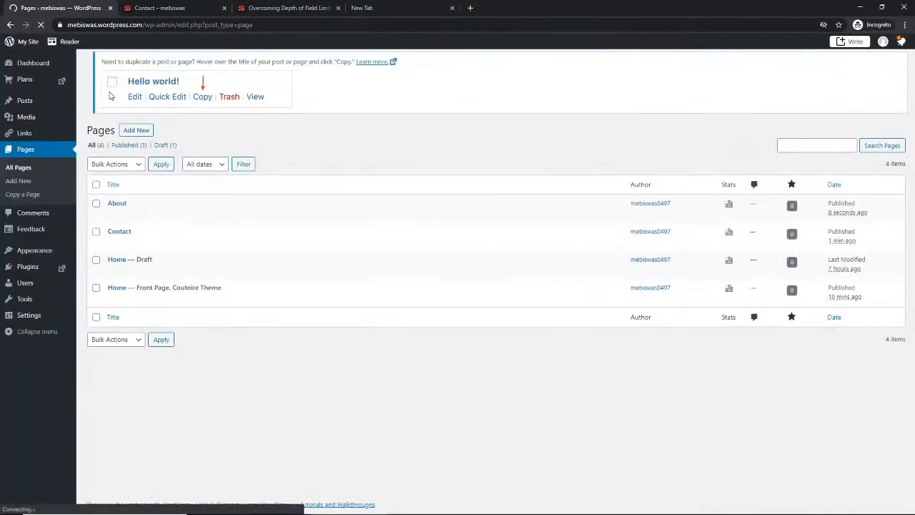
pyautogui.click(141, 69)
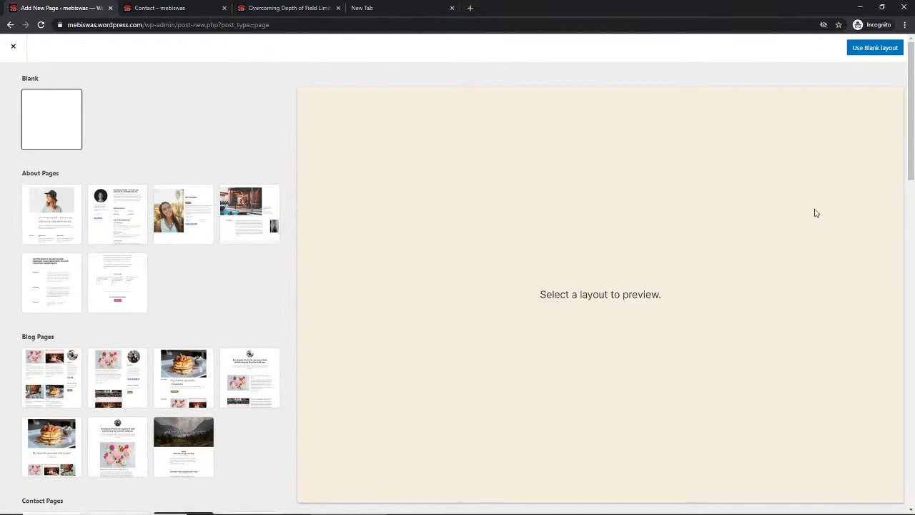
pyautogui.moveTo(913, 143); pyautogui.dragTo(912, 159)
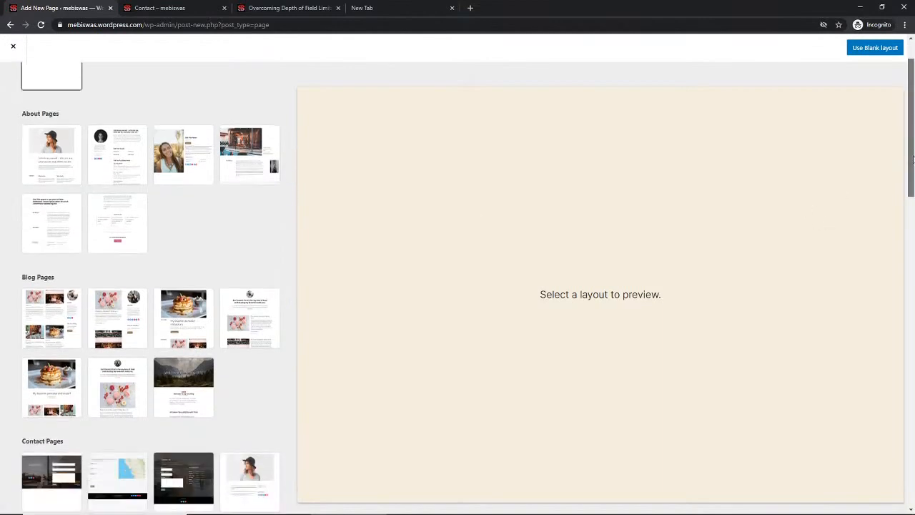
pyautogui.scroll(-2, 262, 235)
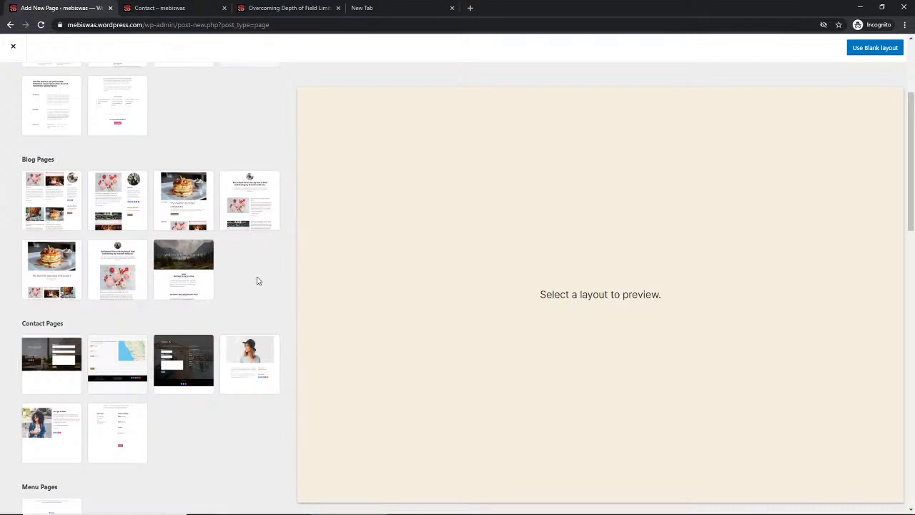
pyautogui.click(51, 270)
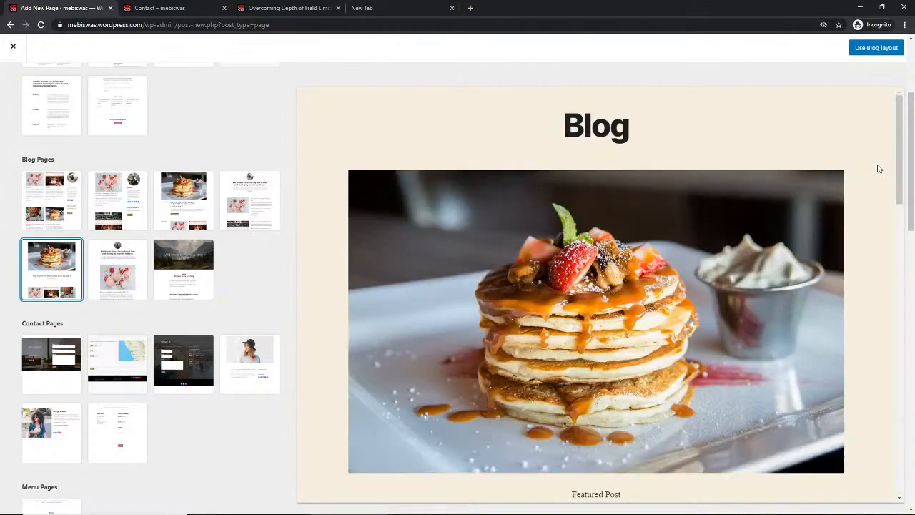
pyautogui.moveTo(900, 175); pyautogui.dragTo(889, 63)
pyautogui.click(882, 55)
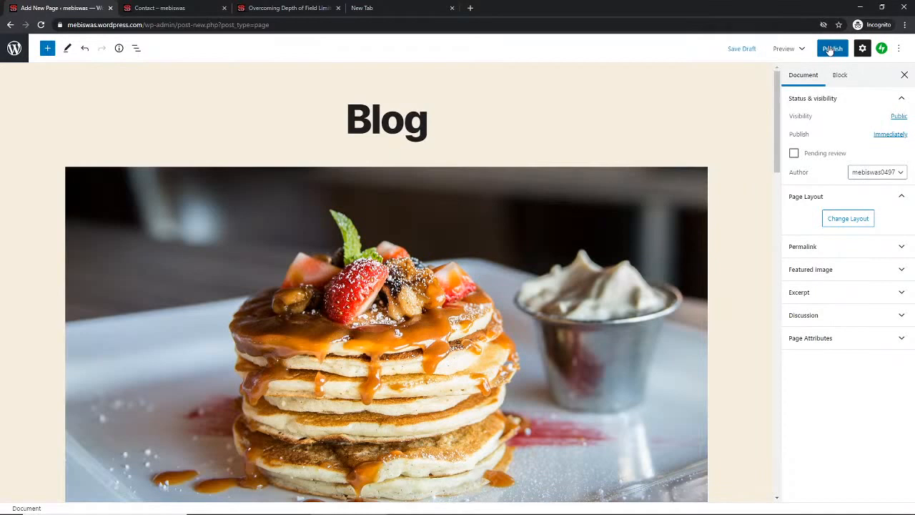
pyautogui.click(830, 49)
pyautogui.click(847, 48)
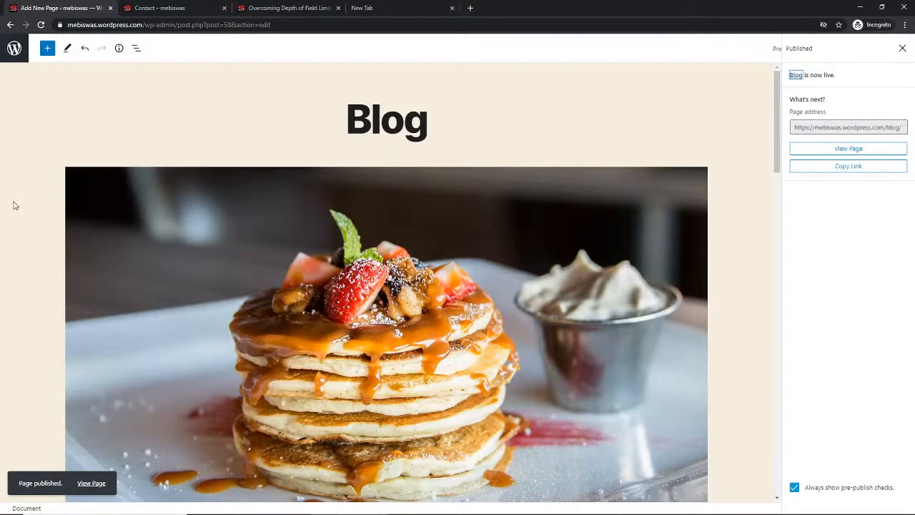
# - Add another page using the Team Pages layout and publish it
pyautogui.click(14, 48)
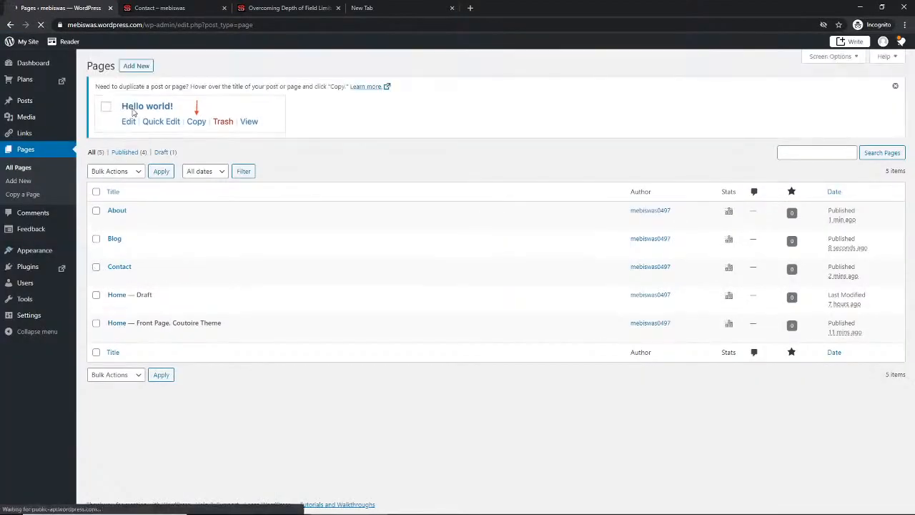
pyautogui.click(136, 66)
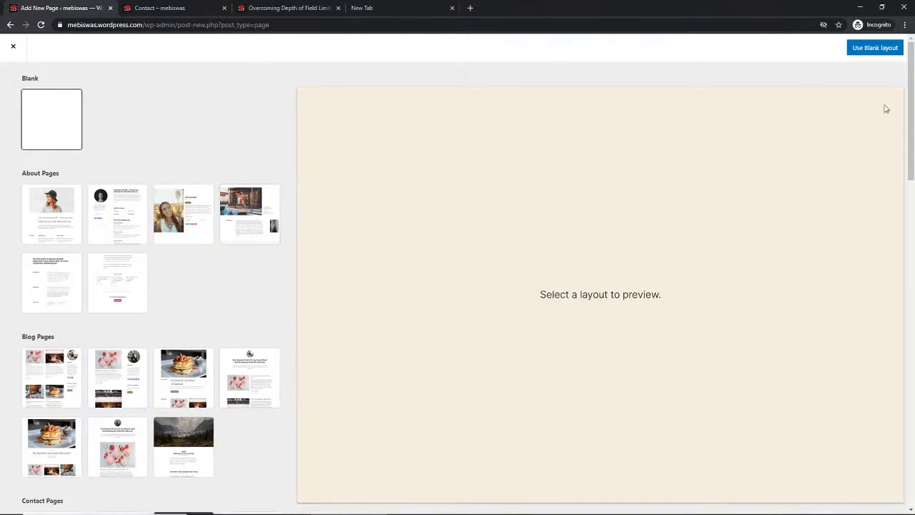
pyautogui.moveTo(913, 98); pyautogui.dragTo(912, 276)
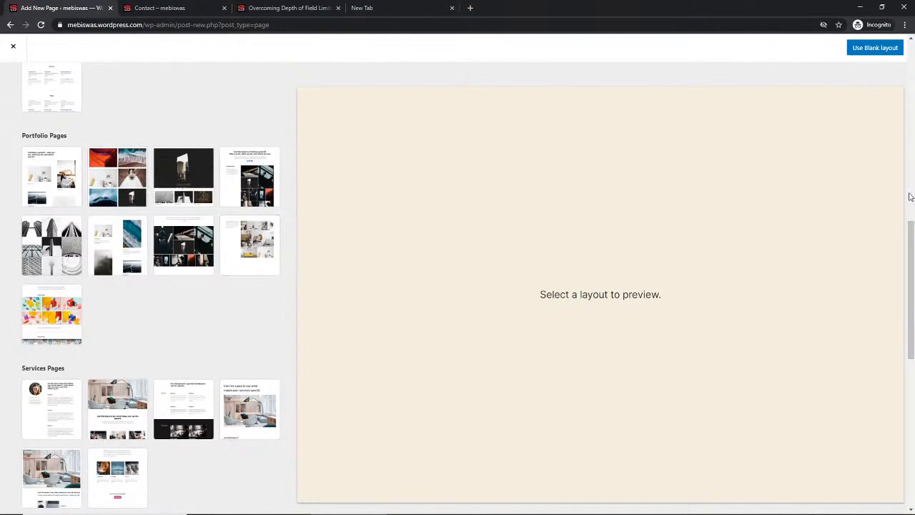
pyautogui.moveTo(911, 234); pyautogui.dragTo(913, 296)
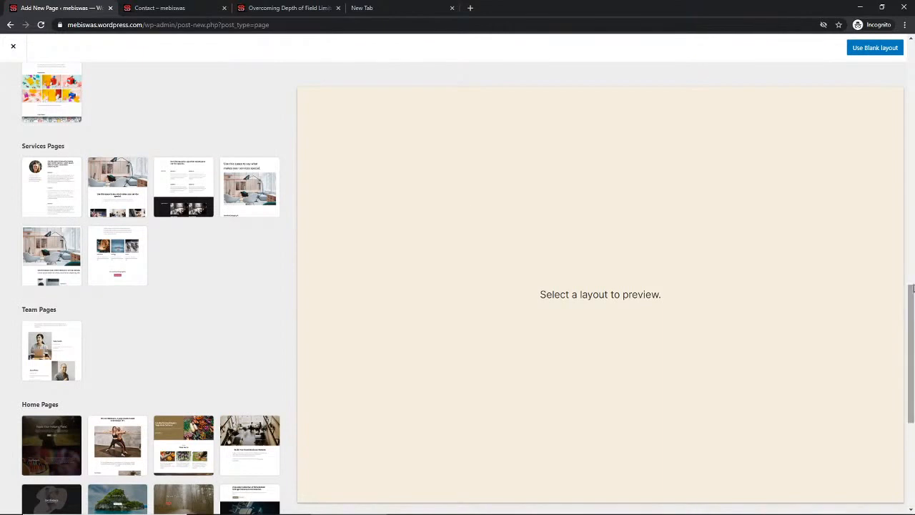
pyautogui.moveTo(912, 303); pyautogui.dragTo(913, 361)
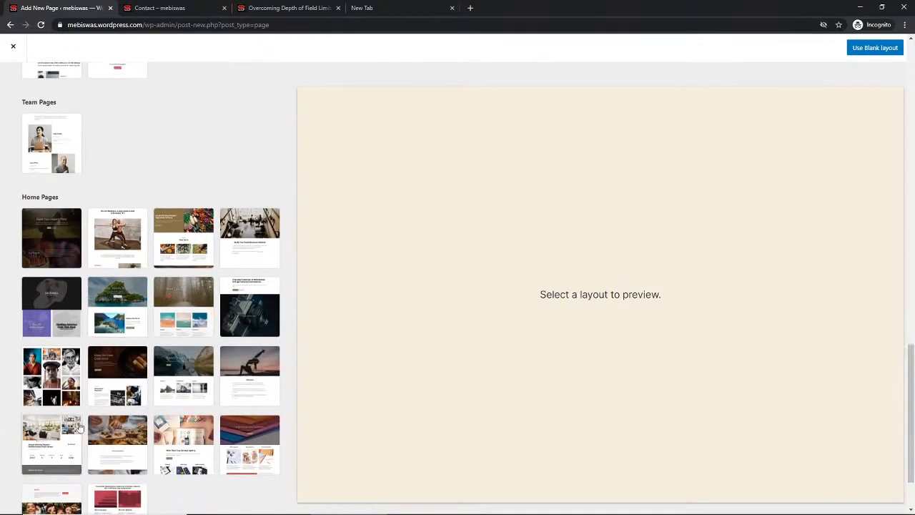
pyautogui.moveTo(913, 405); pyautogui.dragTo(899, 312)
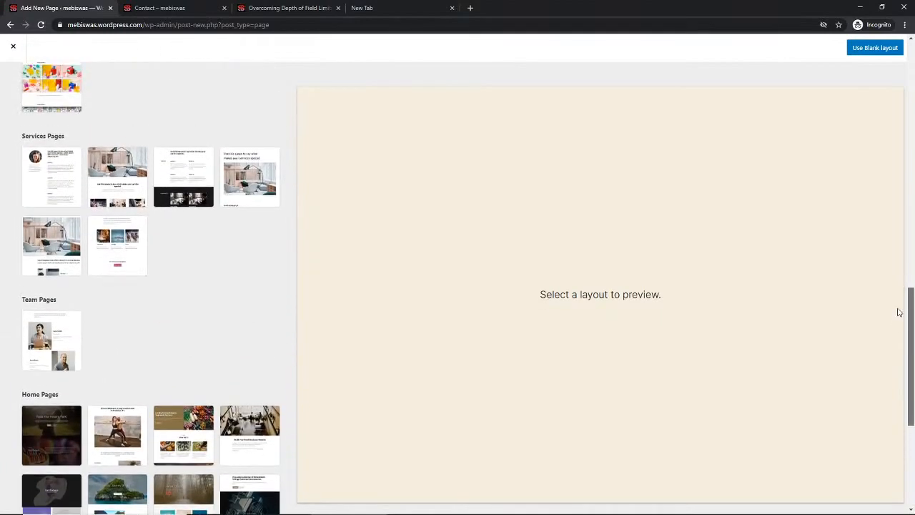
pyautogui.click(61, 367)
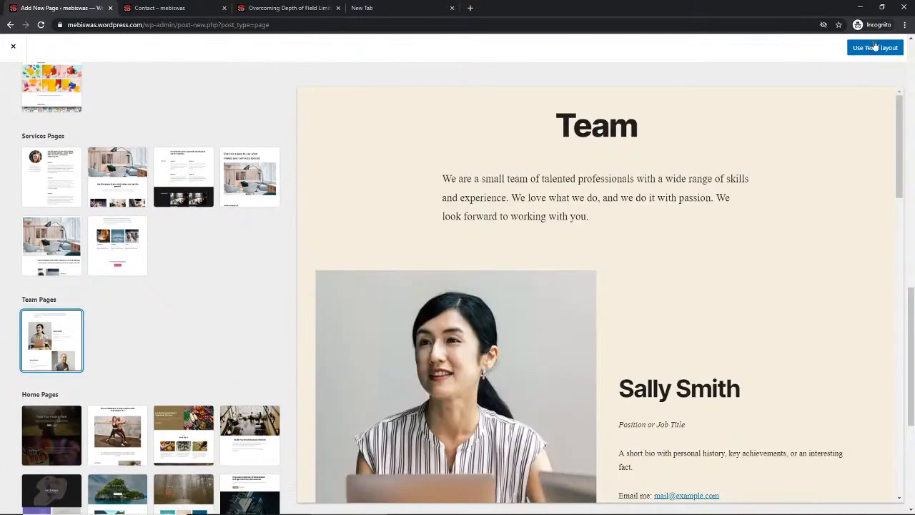
pyautogui.click(873, 47)
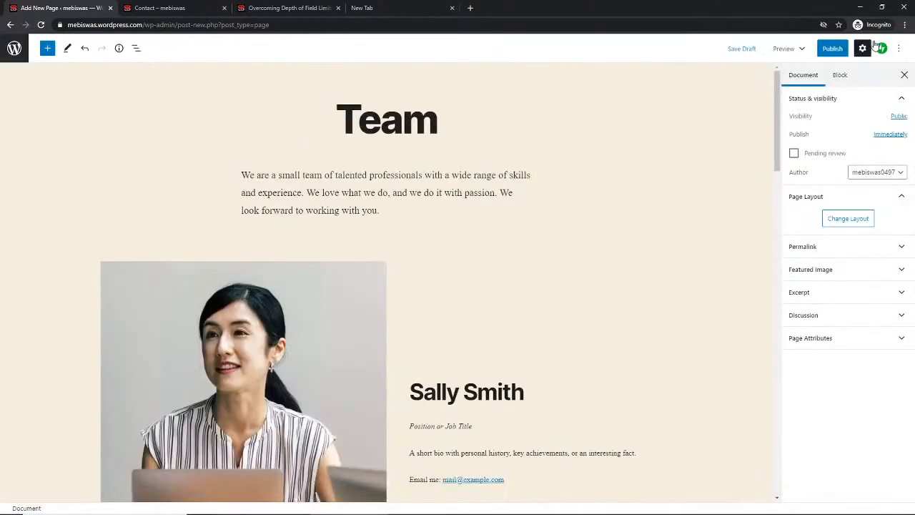
pyautogui.click(832, 48)
pyautogui.click(843, 47)
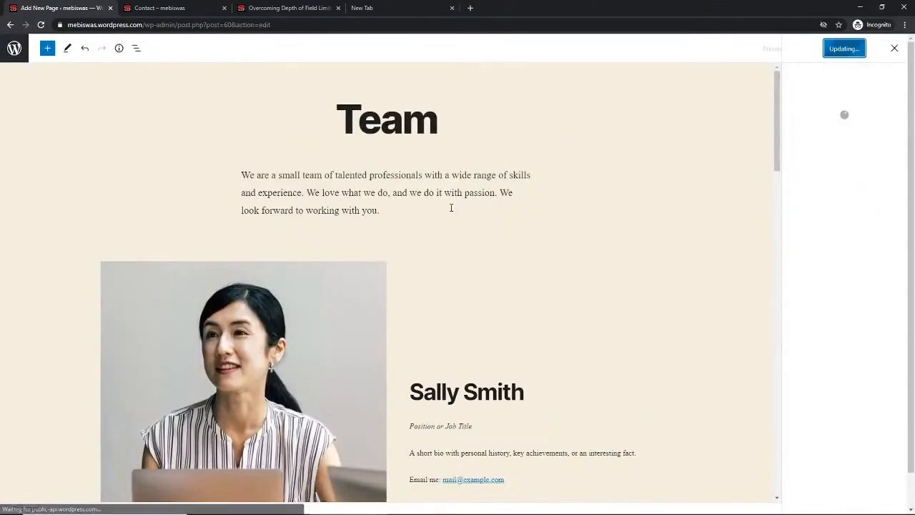